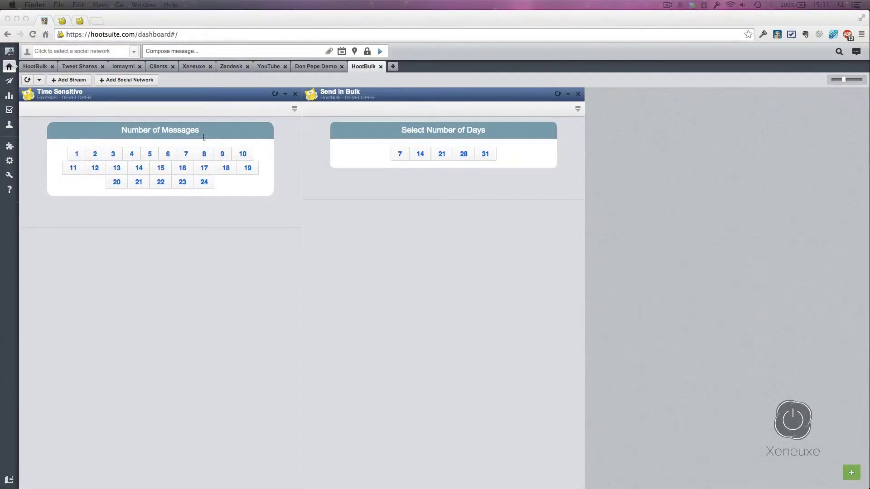
Choose 2 messages in the Time Sensitive stream, then bring up the HootBulk notifications blog post.
click(91, 102)
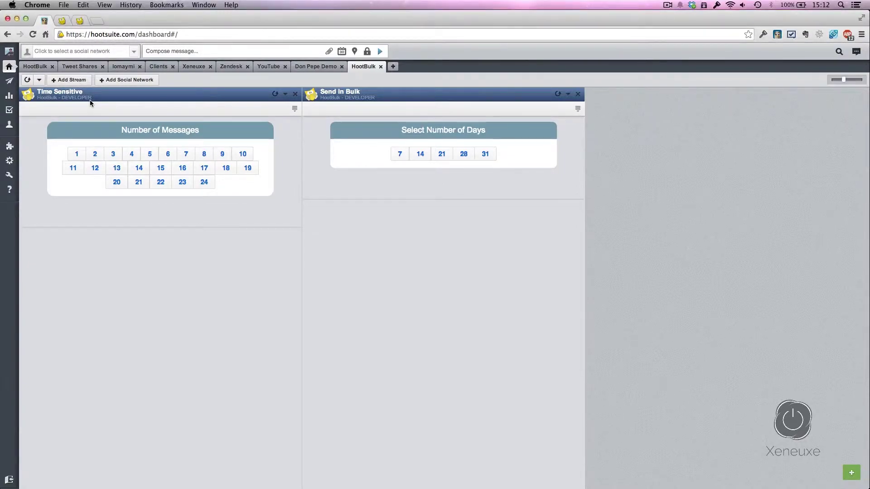
click(96, 155)
click(97, 156)
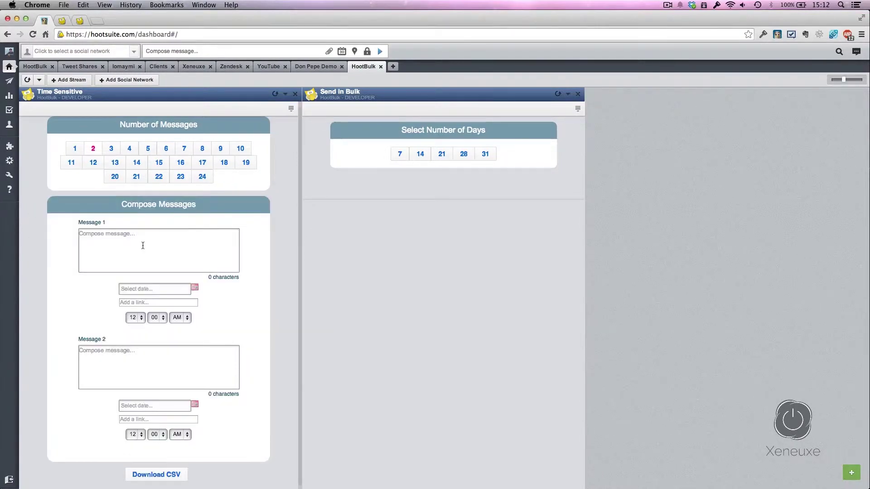
click(63, 21)
click(116, 163)
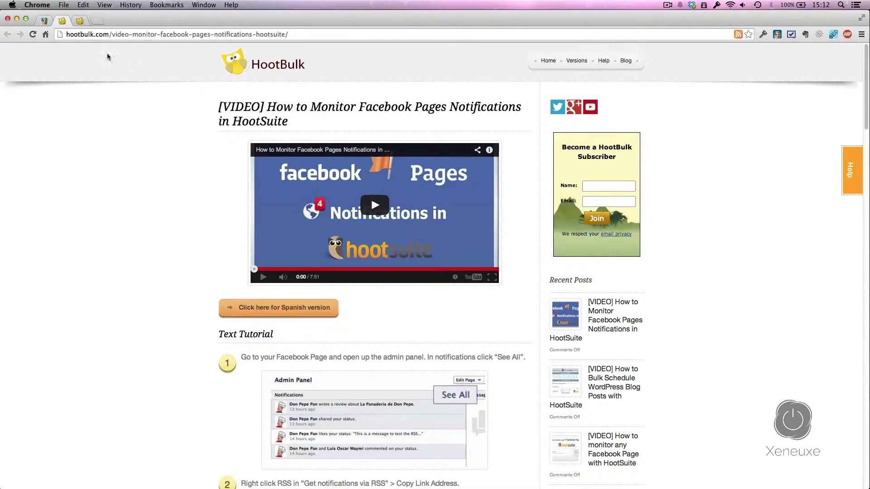
Copy the title '[VIDEO] How to Monitor Facebook Pages Notifications in HootSuite' from the notifications post.
click(79, 21)
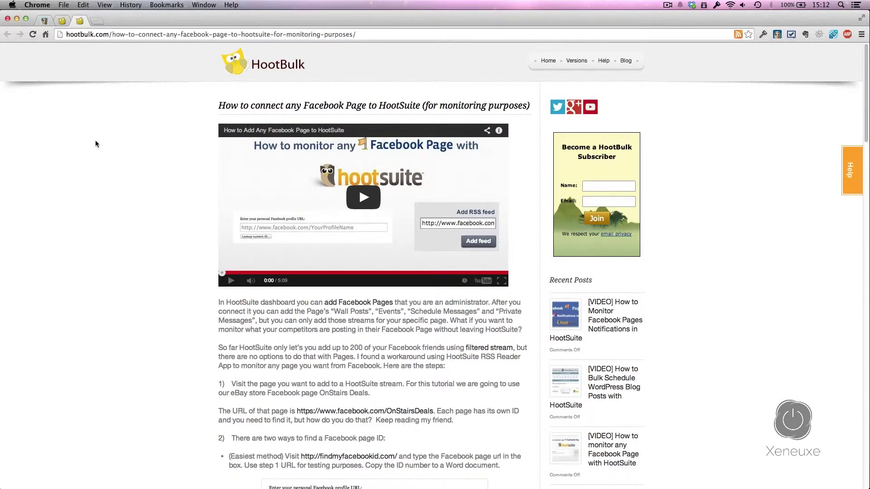
click(63, 21)
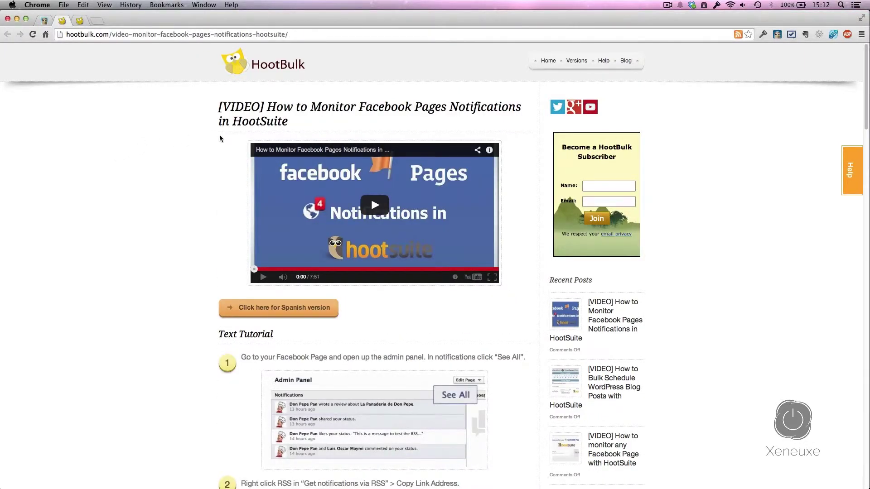
drag(220, 105, 295, 121)
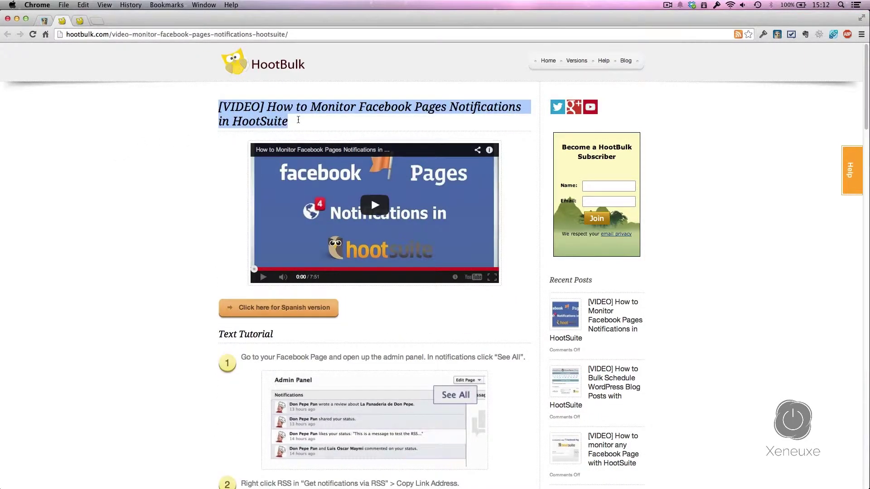
right_click(269, 117)
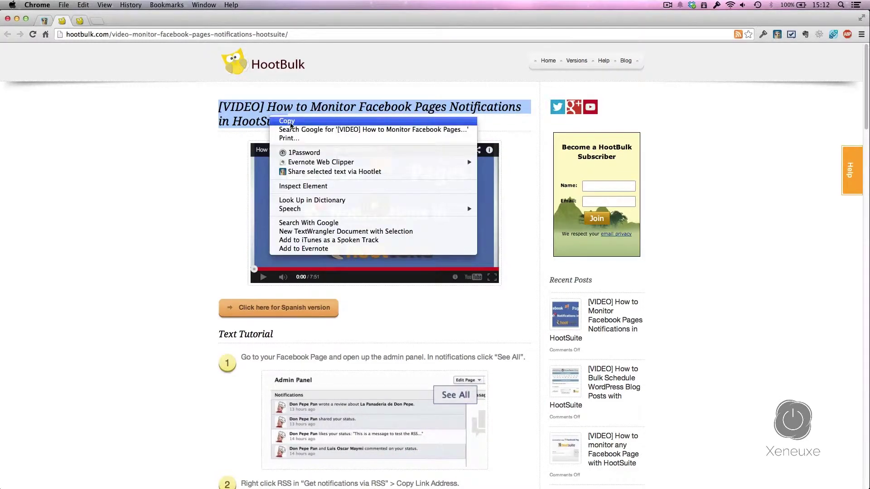
click(274, 120)
Paste the copied post title into Message 1.
click(44, 21)
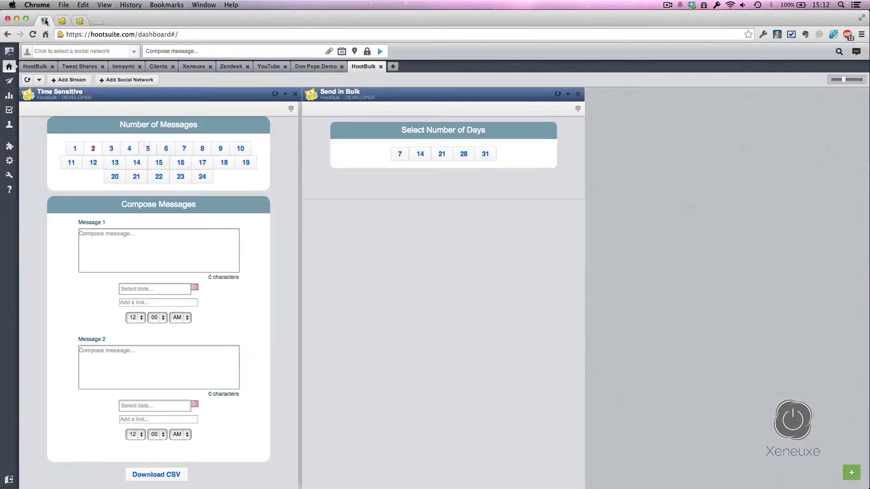
click(113, 245)
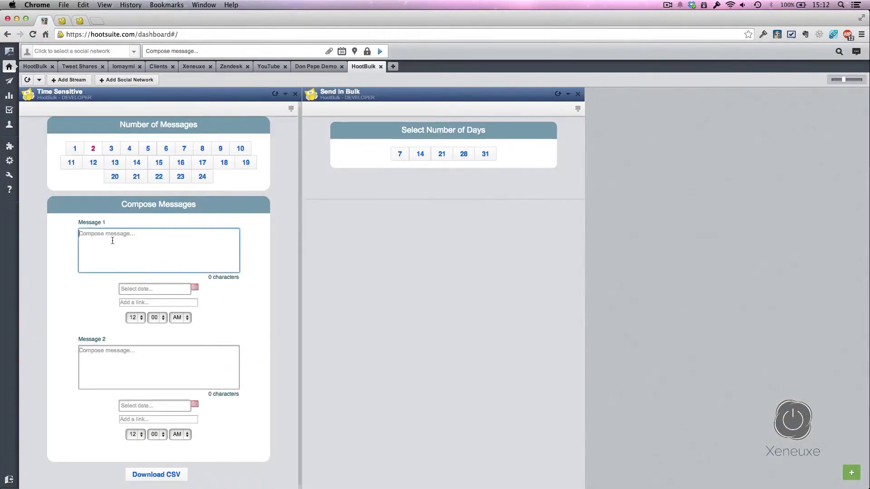
right_click(101, 235)
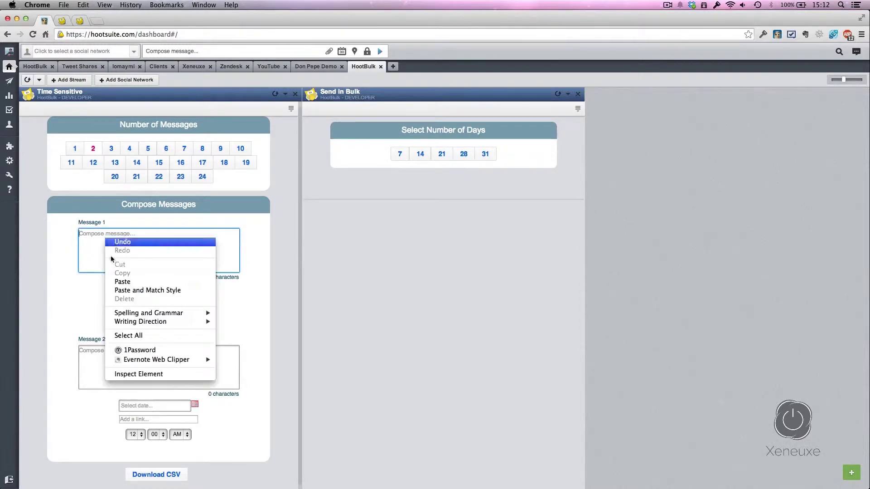
click(119, 281)
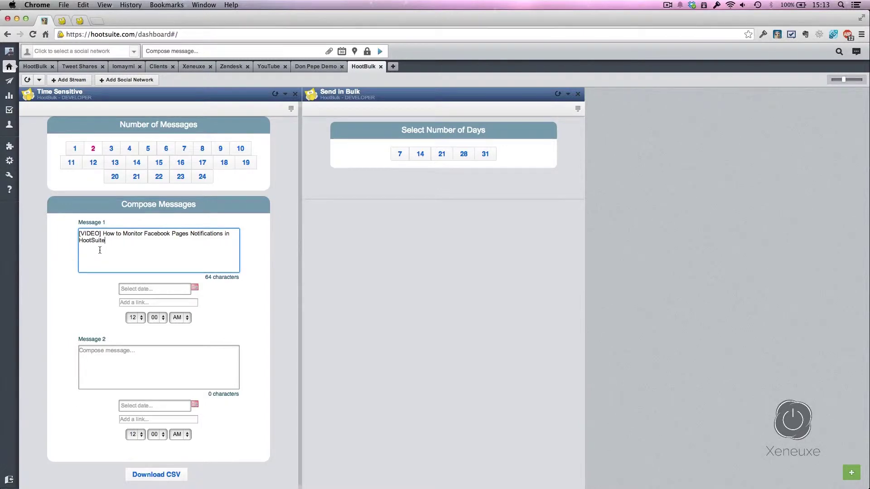
Copy the blog post's hootbulk.com address and paste it into Message 1's link field.
click(60, 23)
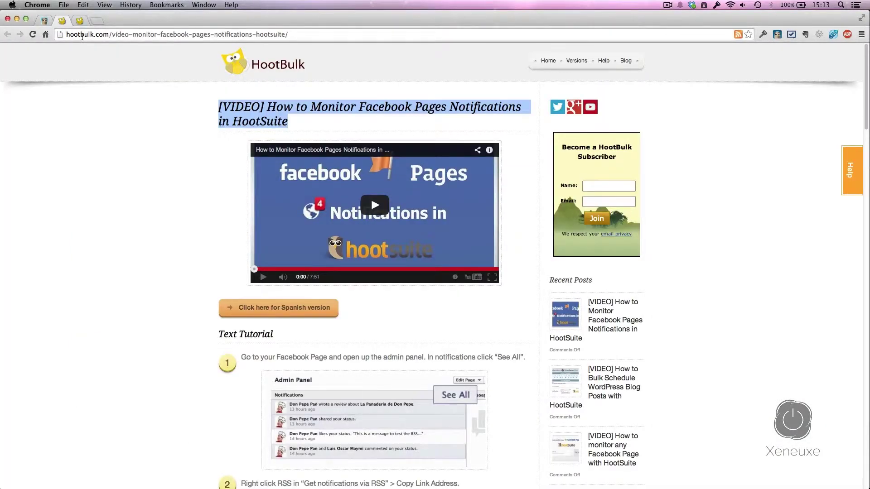
click(82, 36)
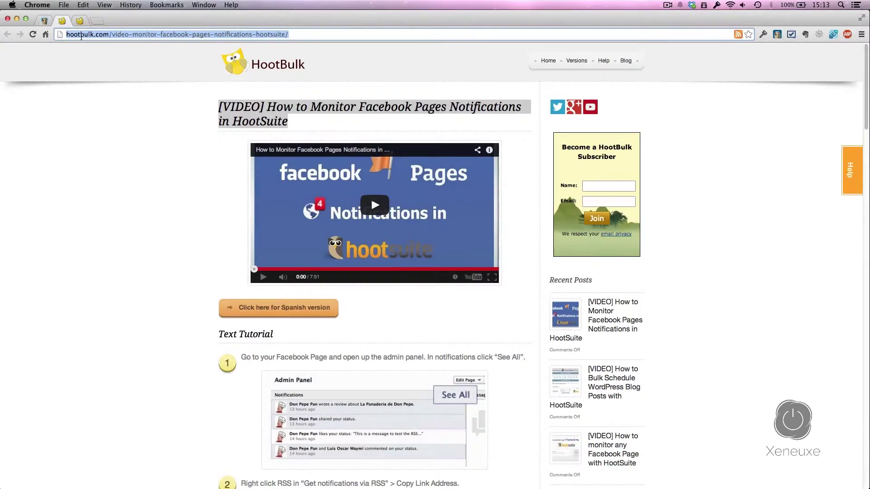
right_click(82, 36)
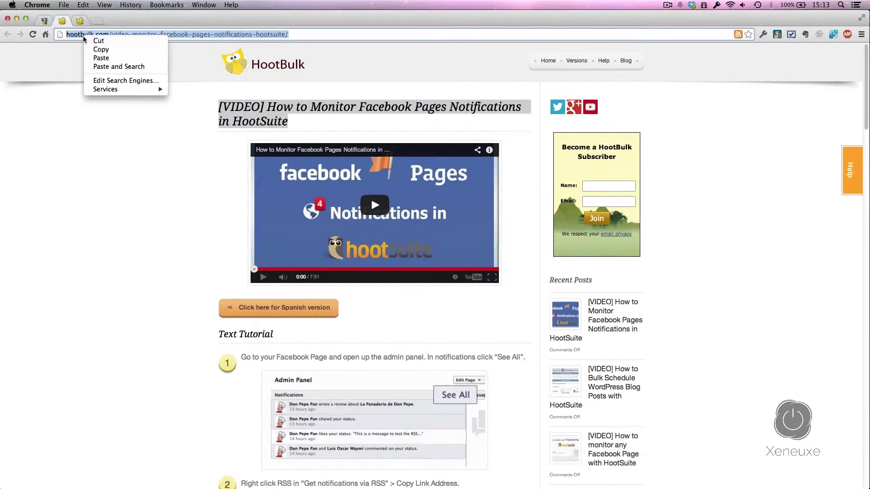
click(98, 53)
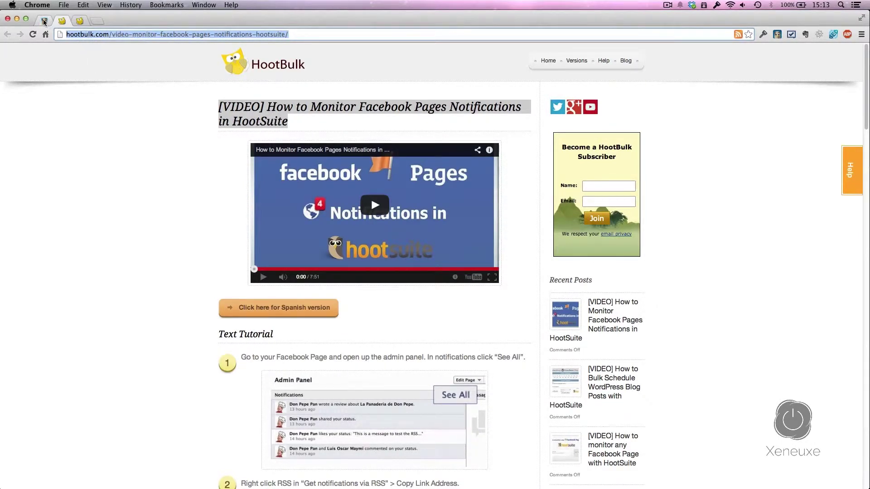
click(44, 21)
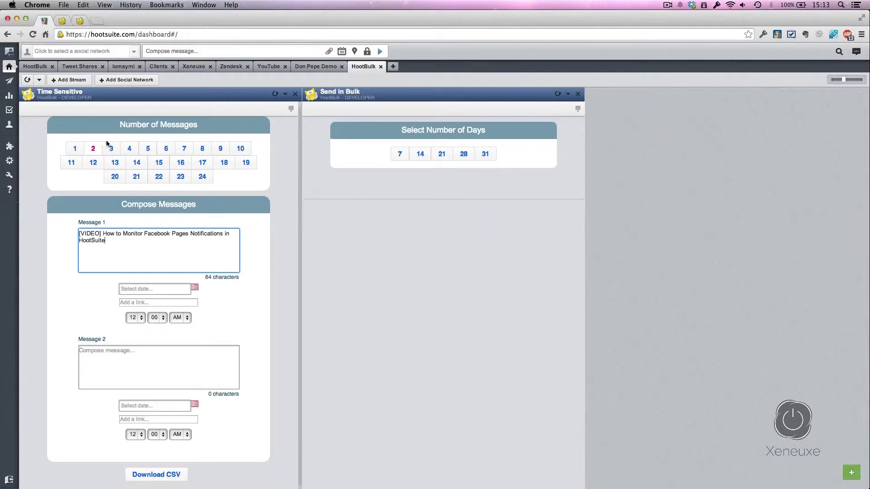
click(130, 251)
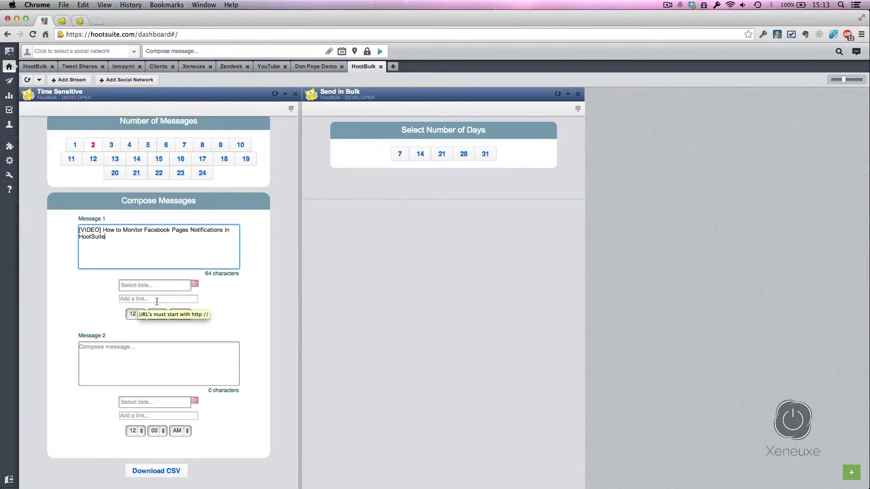
click(132, 299)
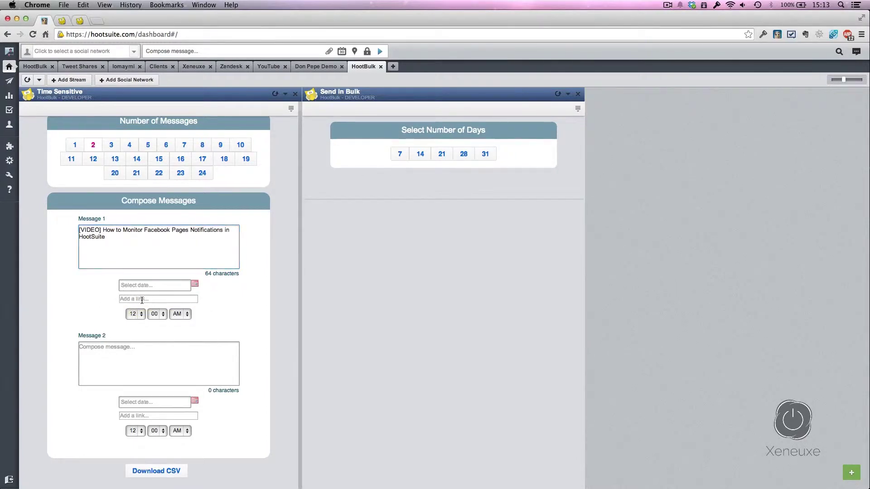
right_click(142, 300)
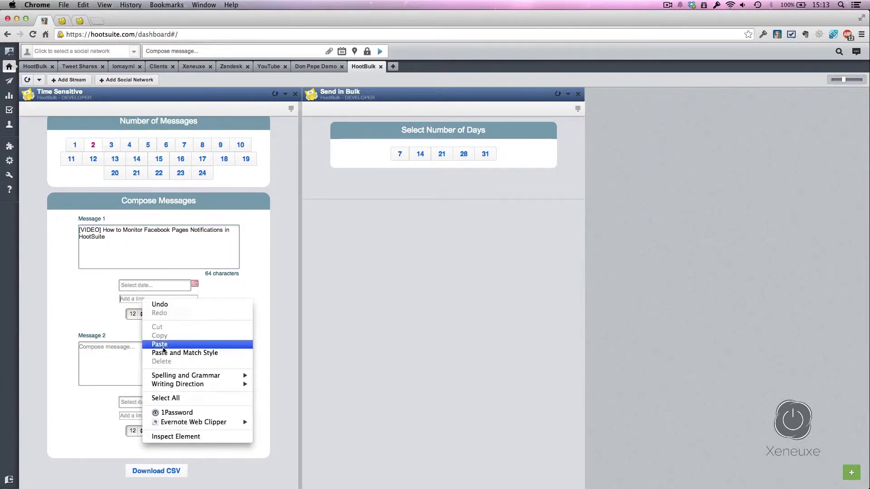
click(159, 345)
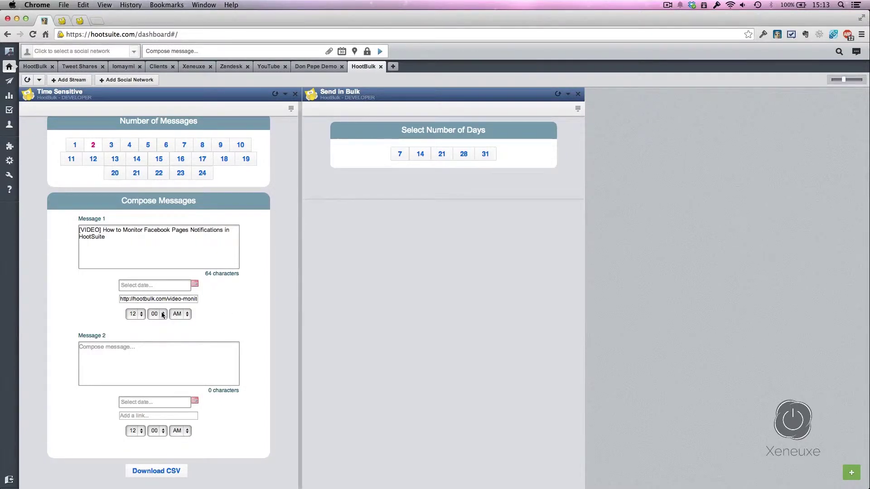
click(195, 284)
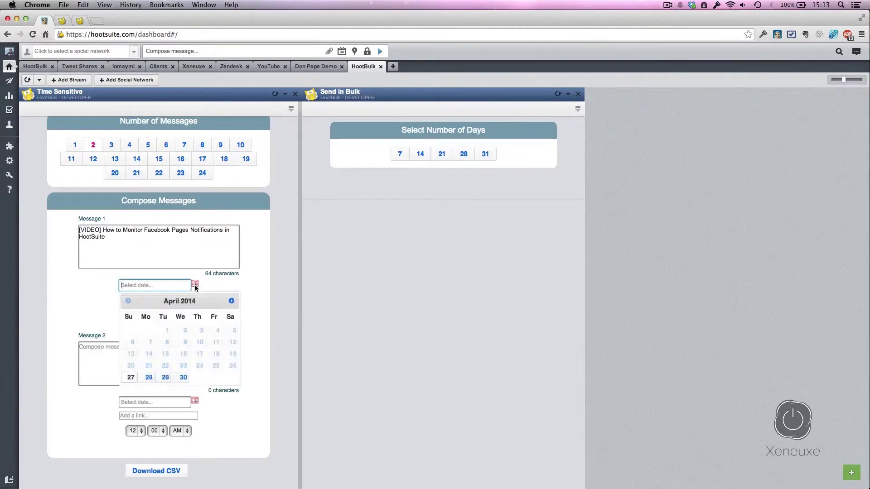
Set Message 1's date to 05/14/2014 with hour 8, minutes 30 and AM.
click(231, 301)
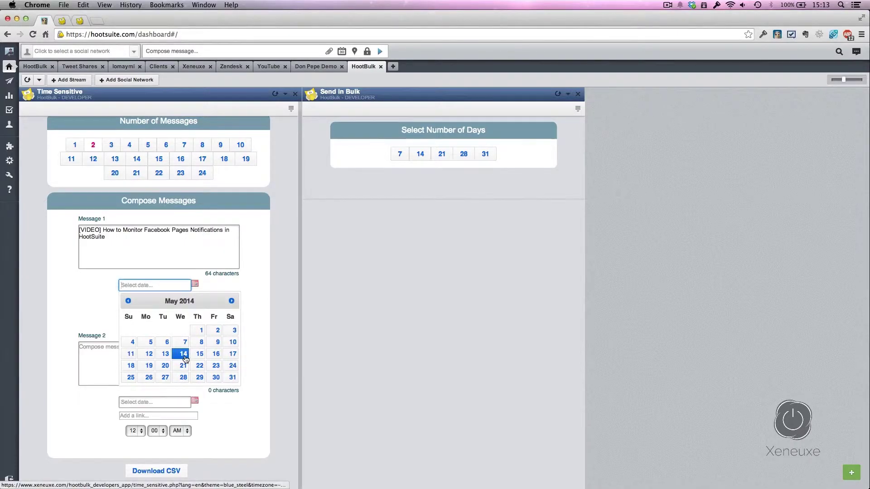
click(183, 355)
click(135, 313)
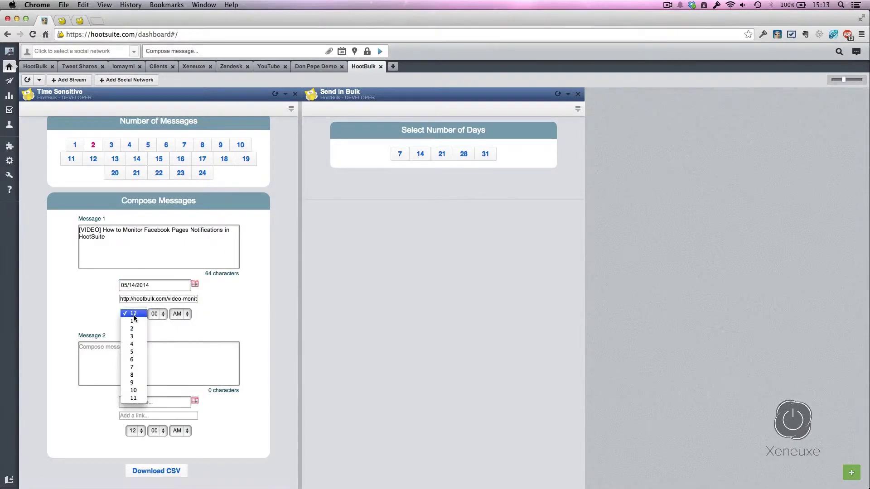
click(132, 375)
click(162, 314)
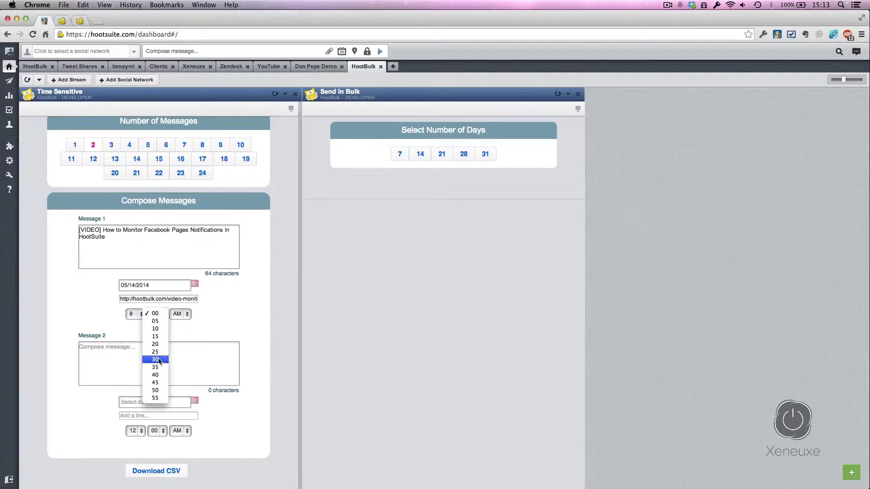
click(159, 361)
click(180, 313)
click(180, 314)
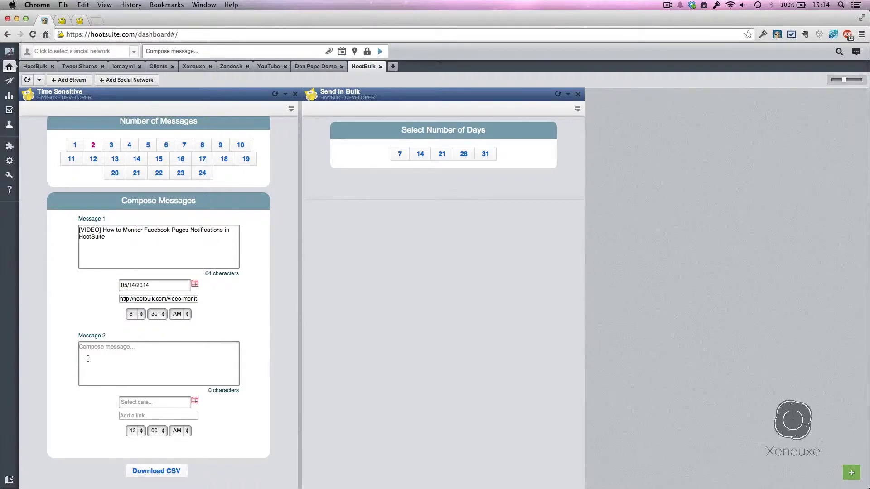
Copy the Facebook Page monitoring post's title and paste it into Message 2.
click(80, 22)
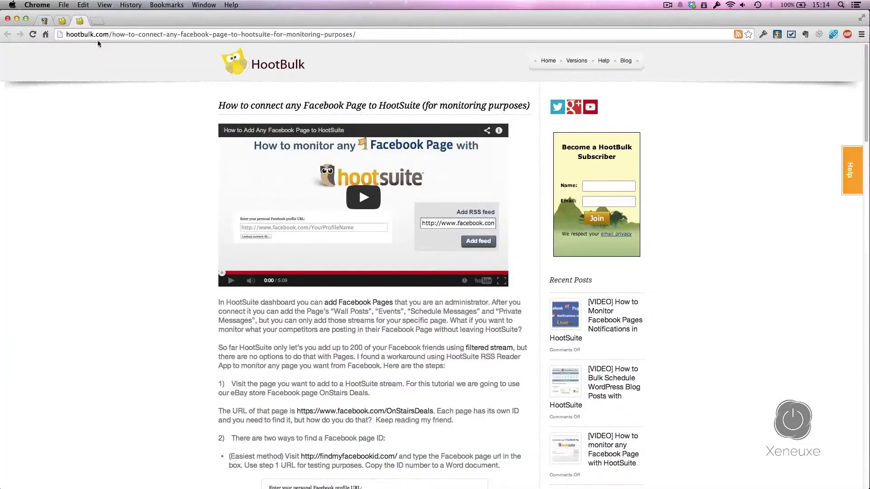
drag(218, 106, 519, 113)
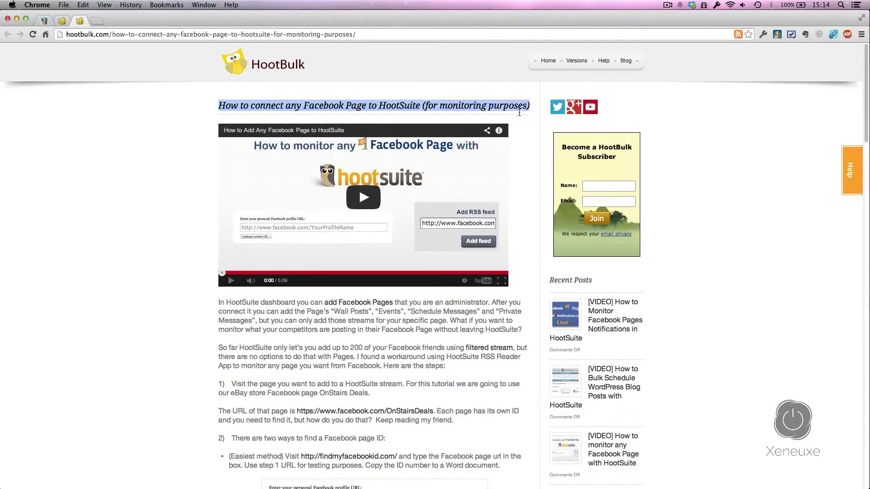
right_click(496, 110)
click(515, 112)
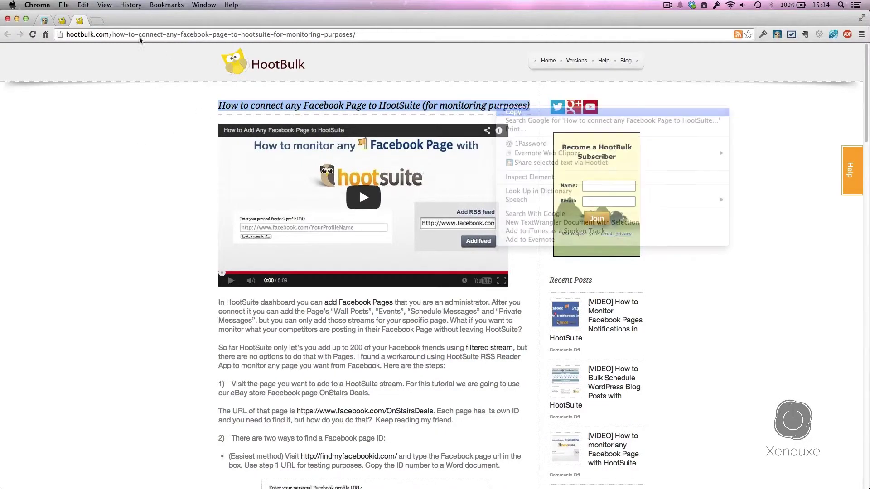
click(44, 21)
right_click(100, 355)
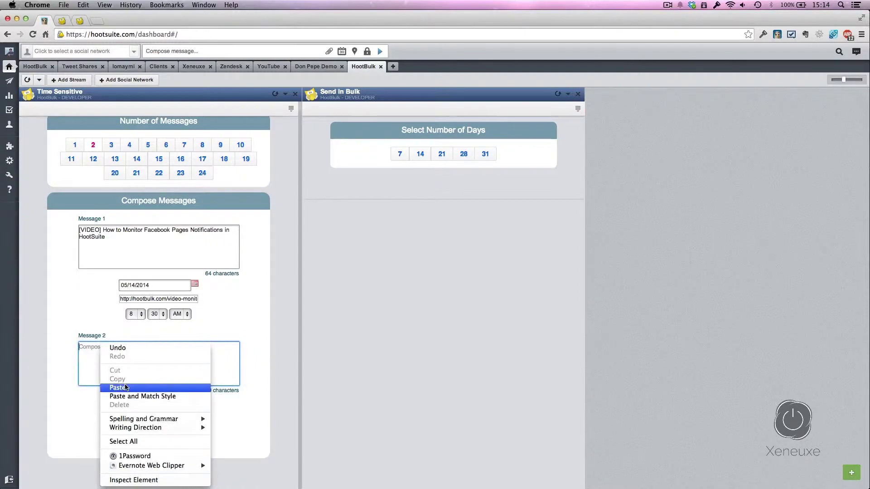
click(118, 388)
Copy that post's hootbulk.com address and paste it into Message 2's link field.
click(79, 21)
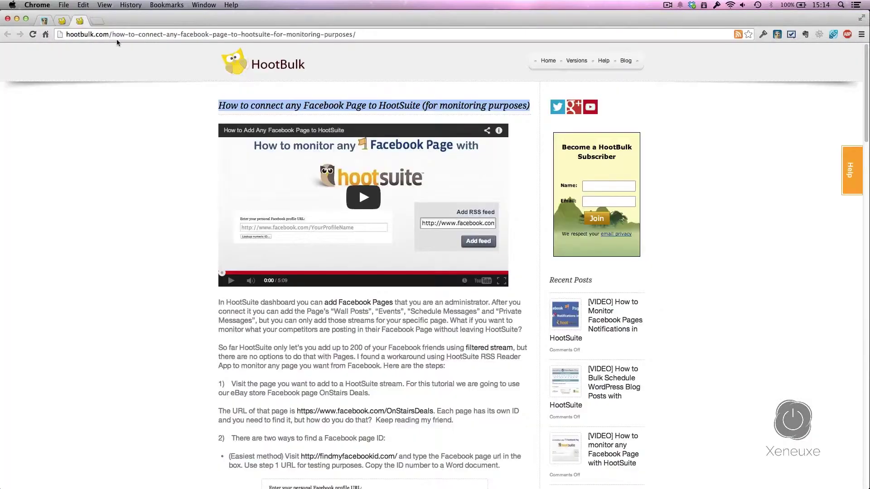
click(117, 35)
right_click(116, 34)
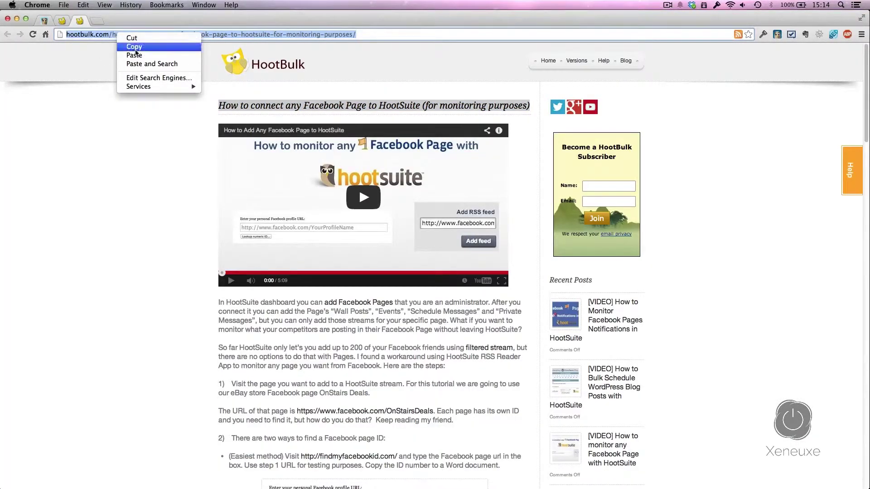
click(134, 46)
click(44, 21)
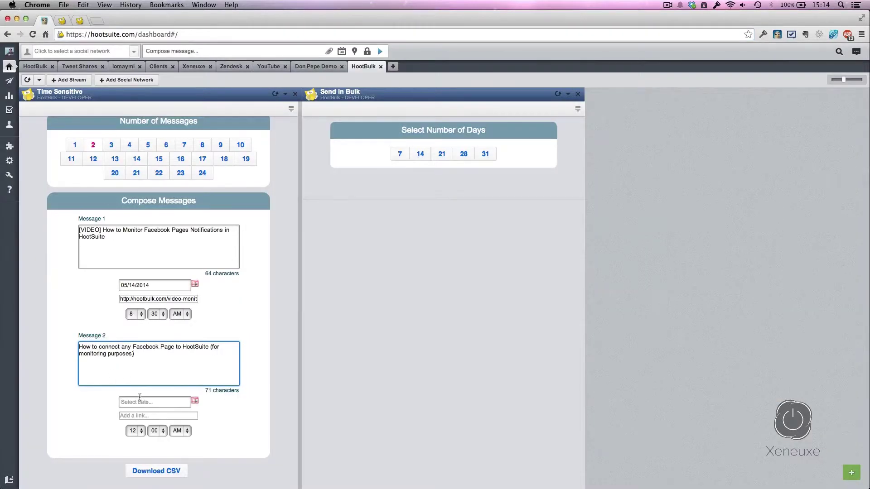
click(140, 417)
right_click(140, 416)
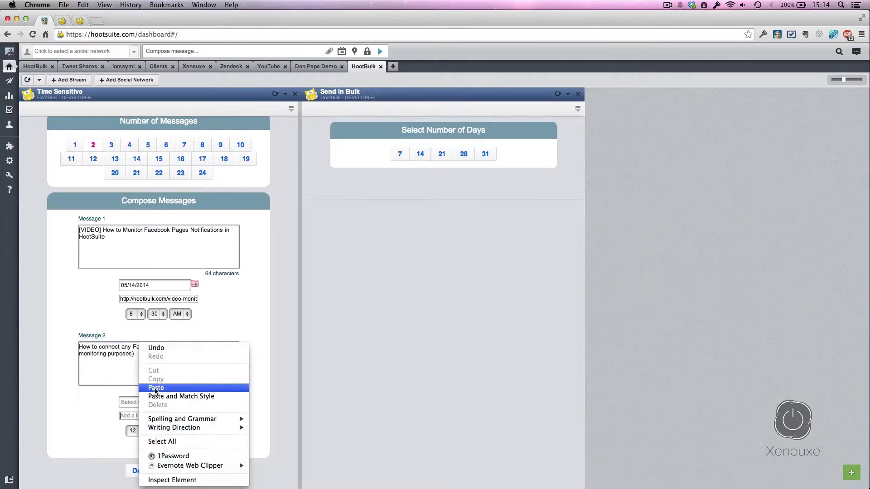
click(156, 388)
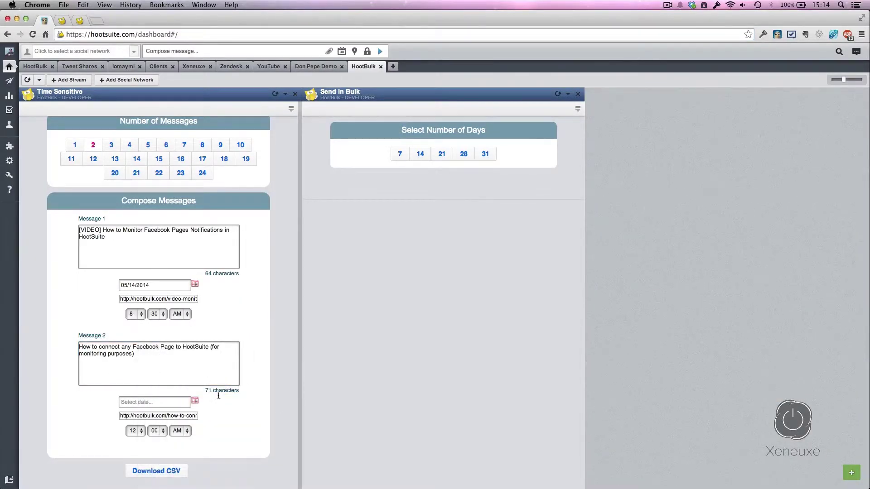
Open Message 2's date calendar and move it to May 2014.
click(192, 402)
click(194, 402)
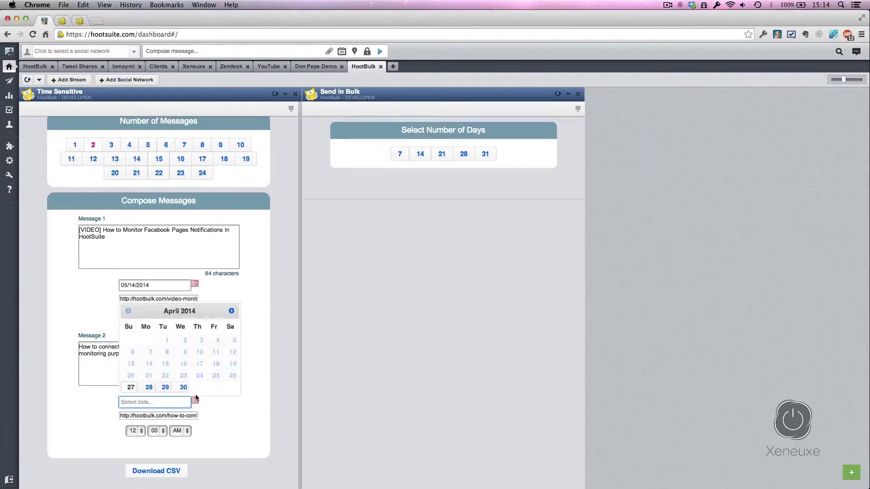
click(231, 311)
Schedule Message 2 for 05/15/2014 at 10:35 AM and download both messages as a CSV.
click(200, 364)
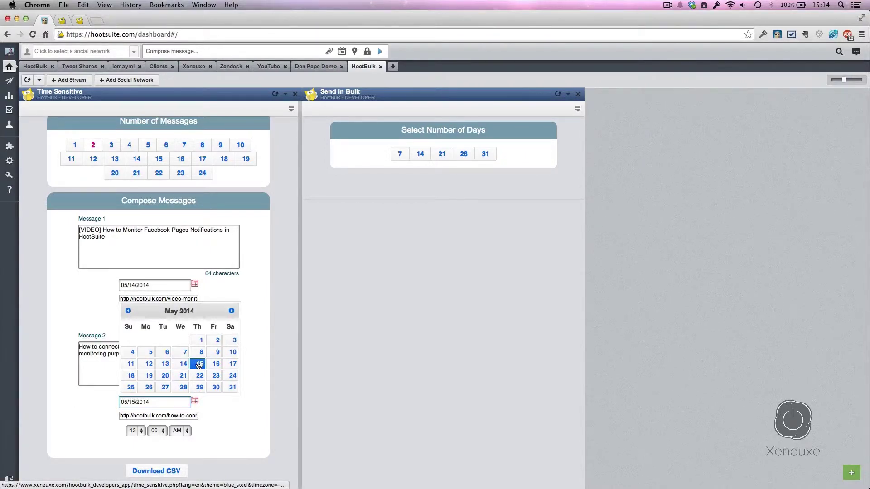
click(137, 434)
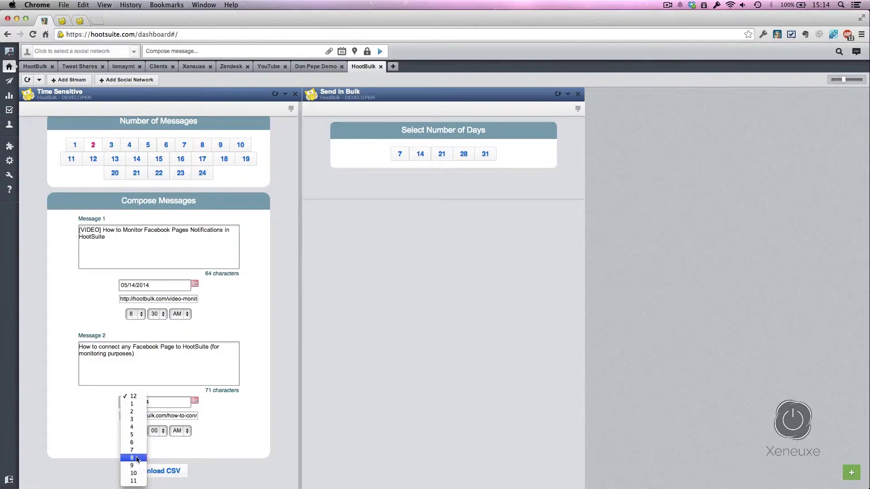
click(133, 473)
click(156, 431)
scroll(156, 453, down, 2)
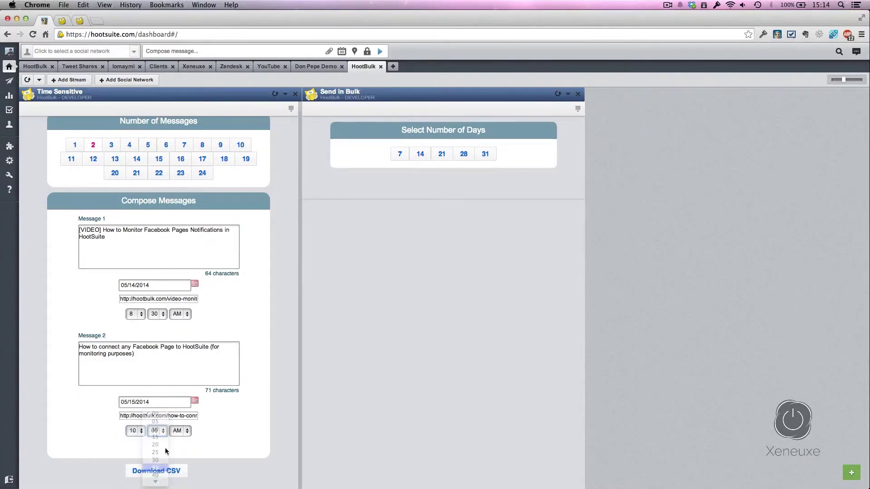
click(165, 447)
click(177, 432)
click(177, 432)
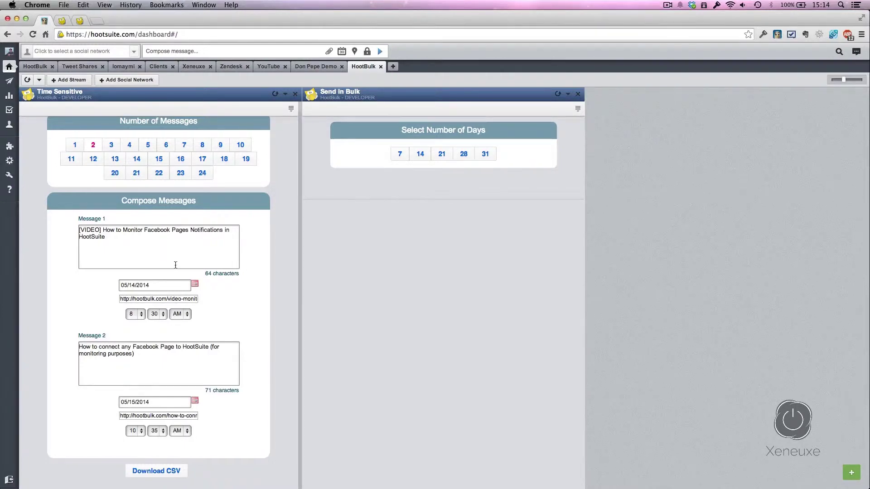
click(166, 471)
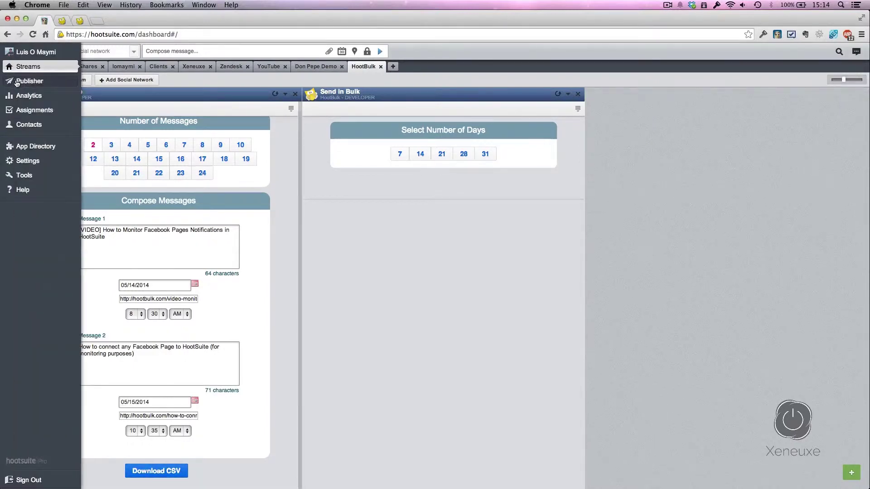
Start a bulk schedule upload in Publisher and choose HB1.csv as the file.
click(19, 85)
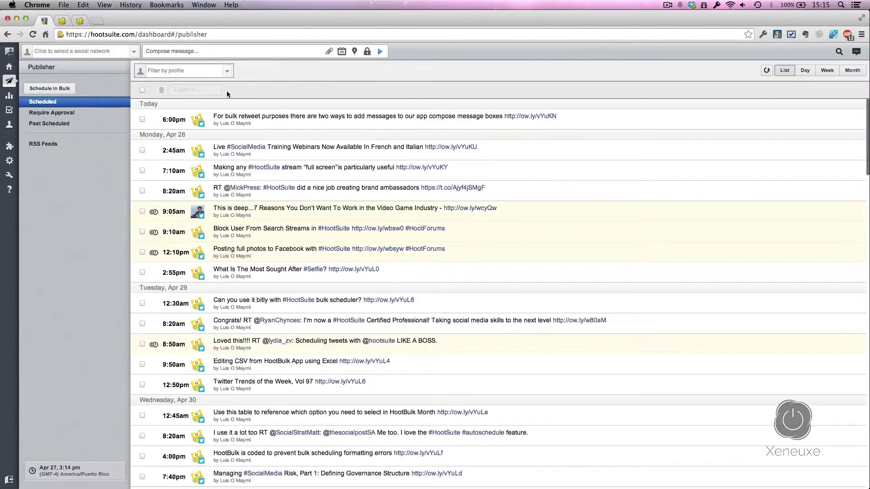
click(67, 89)
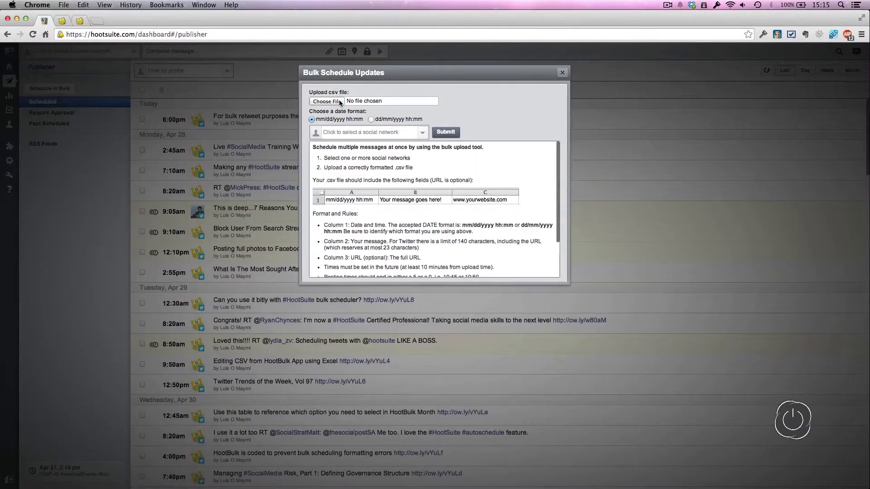
click(340, 102)
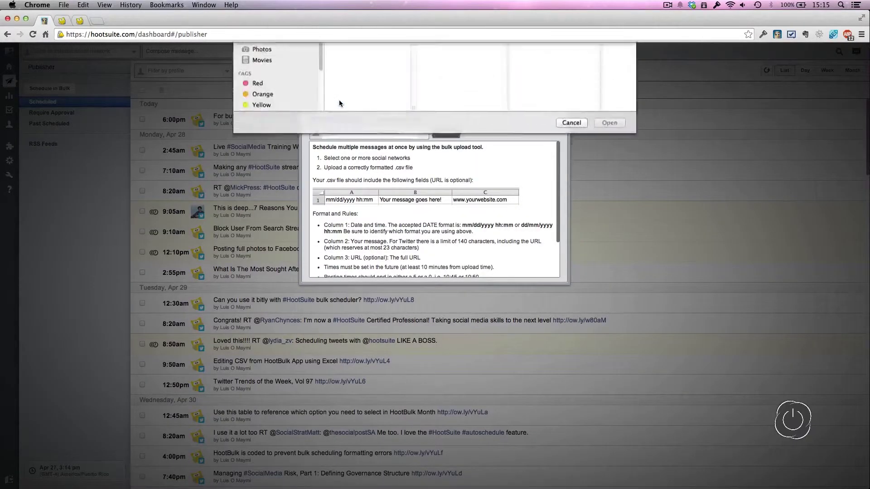
click(364, 84)
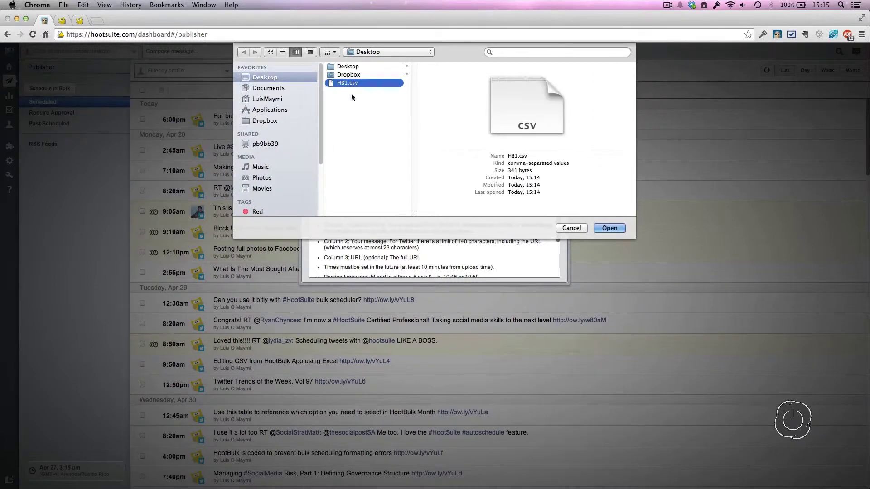
click(609, 228)
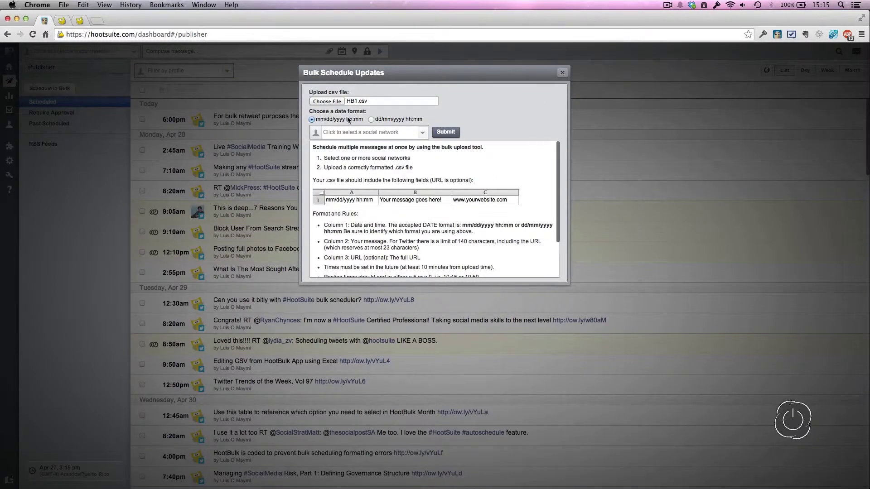
Add the two target profiles, including HootBulk, and submit the upload.
click(337, 131)
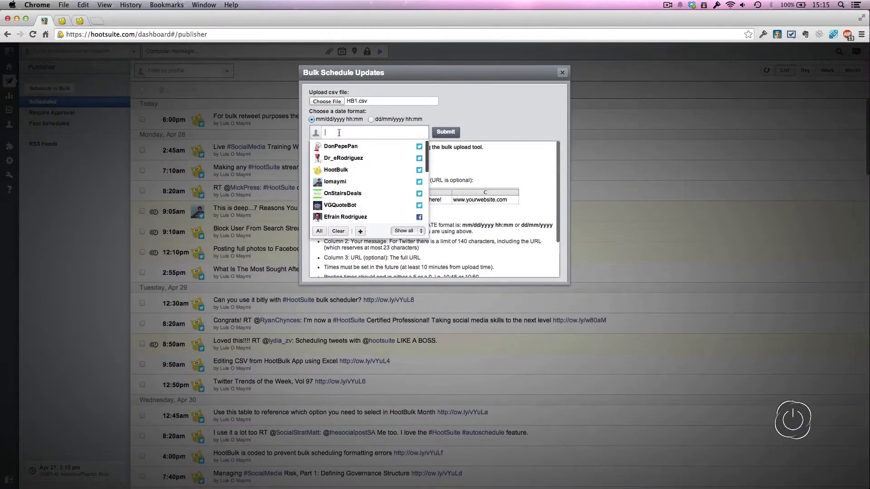
text(don)
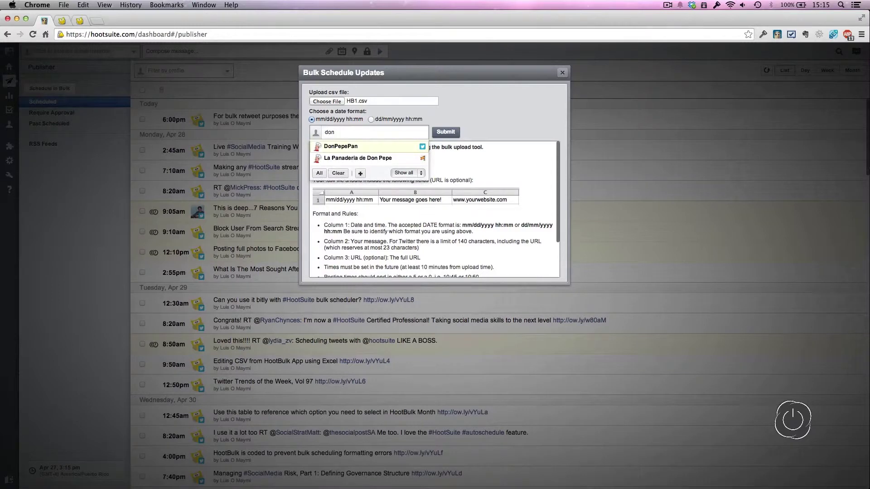
key(Return)
text(hoot)
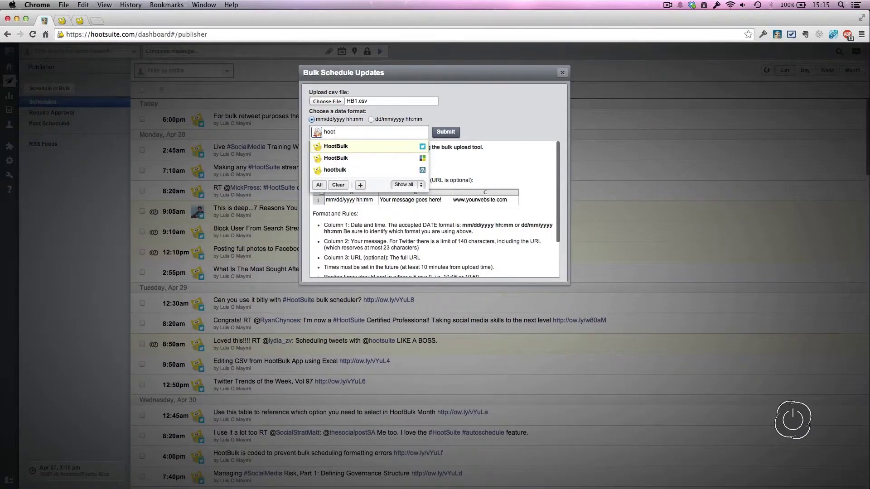
key(Return)
click(447, 99)
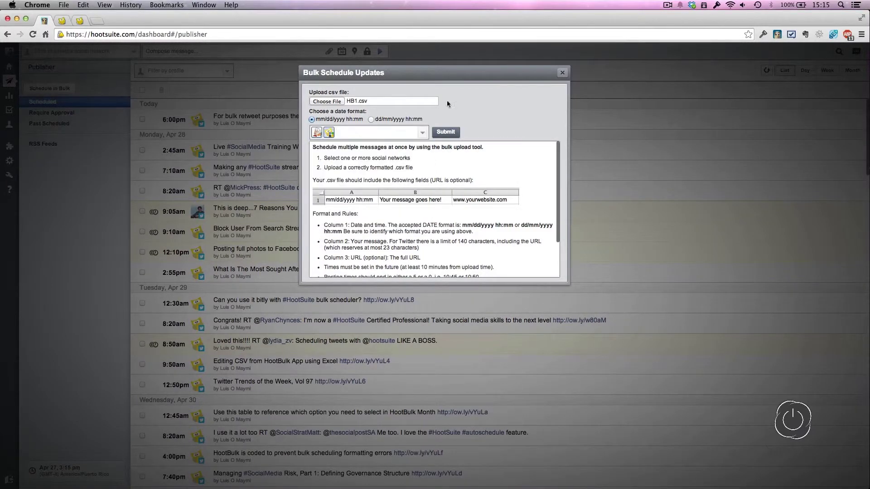
click(360, 136)
click(499, 112)
click(445, 132)
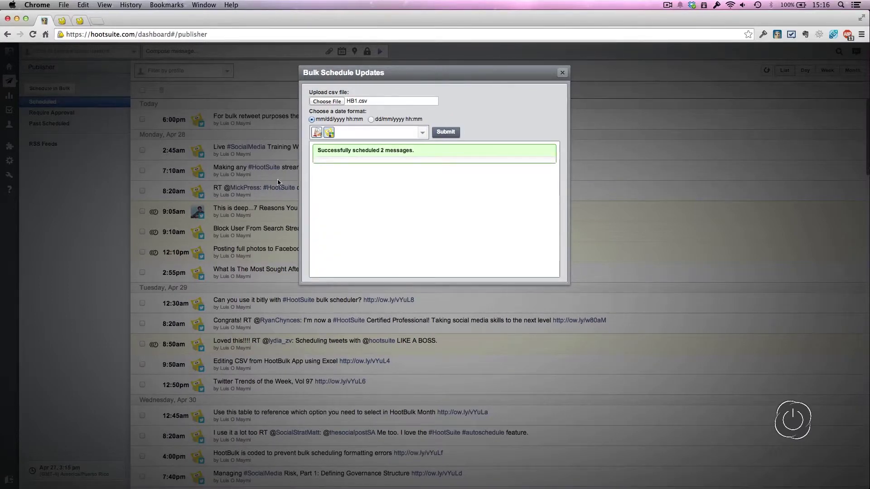
Close the bulk window and filter Scheduled posts to the HootBulk and second page profiles.
click(563, 74)
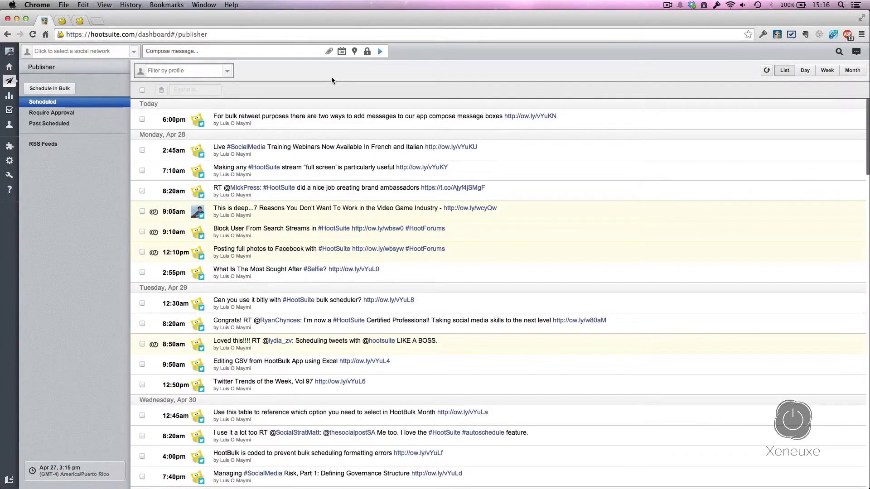
click(189, 74)
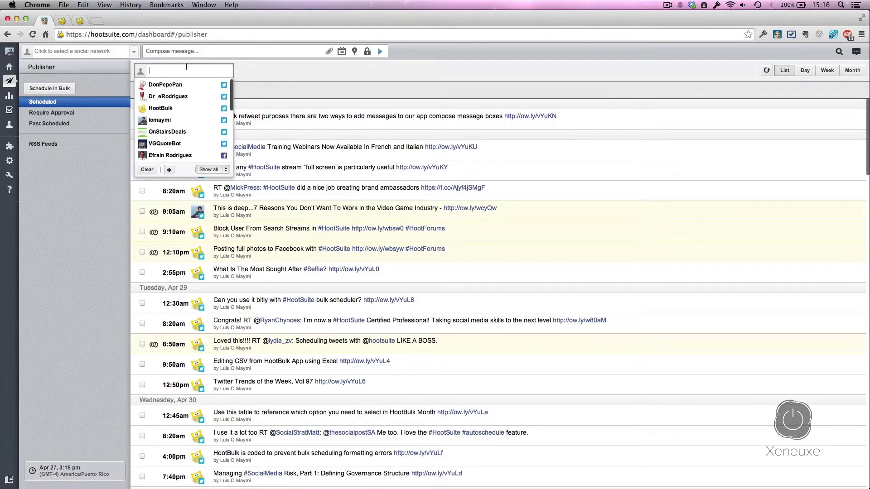
text(hoo)
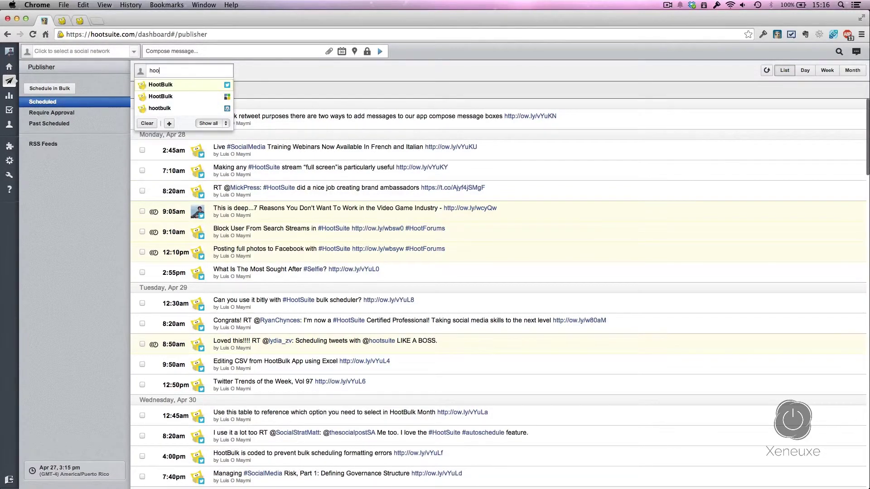
key(Return)
text(don)
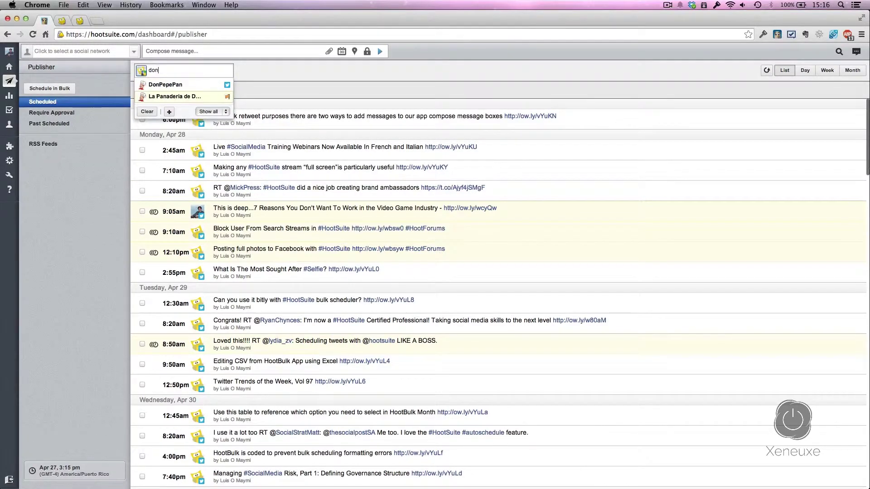
key(Return)
click(317, 70)
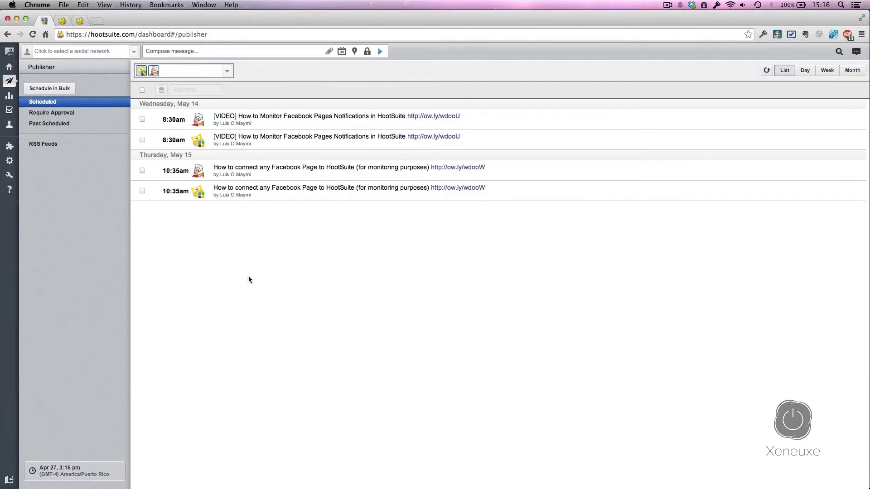
mouse_move(812, 136)
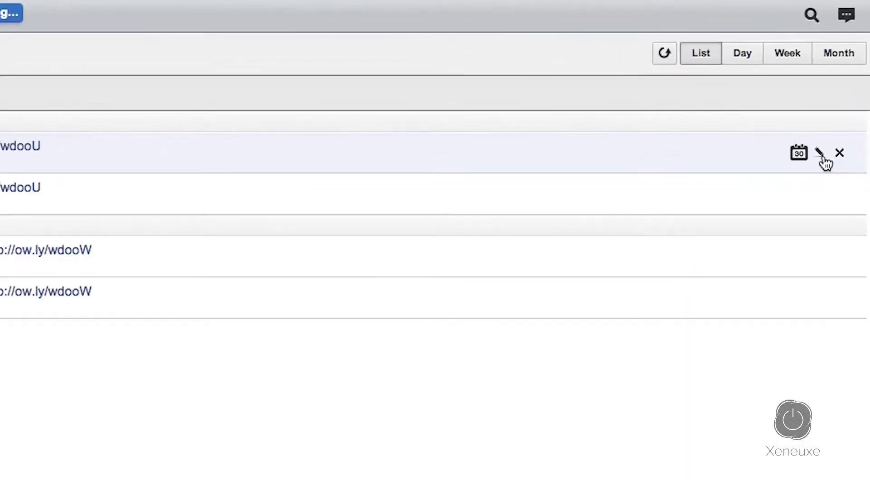
Edit the first 8:30am May 14 post, keep thumbnail 1 of 10 as its link preview, and save.
click(753, 254)
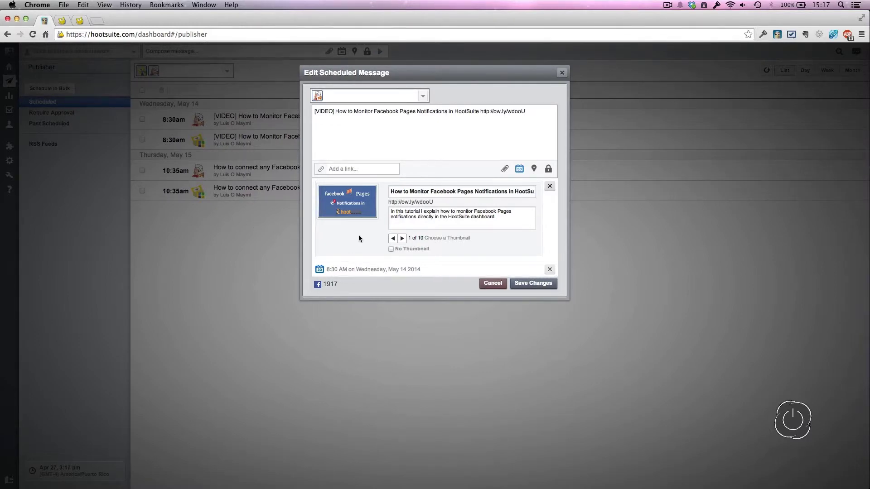
click(402, 239)
click(403, 239)
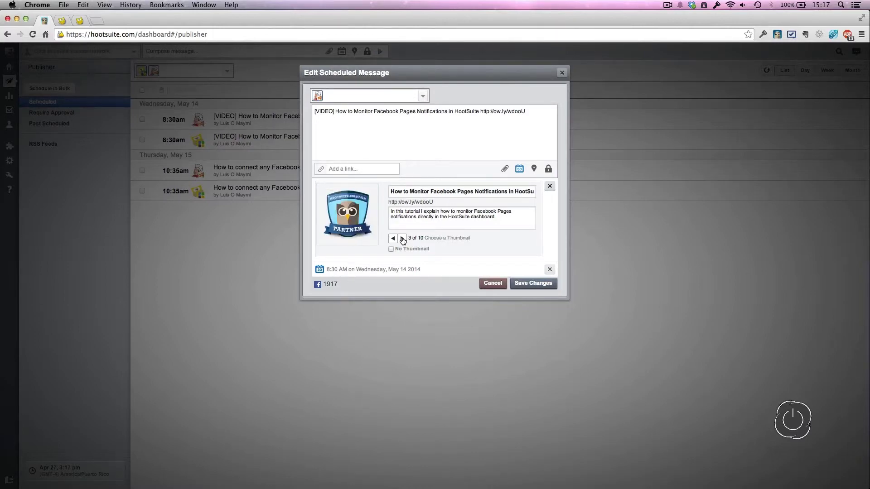
click(403, 238)
click(402, 239)
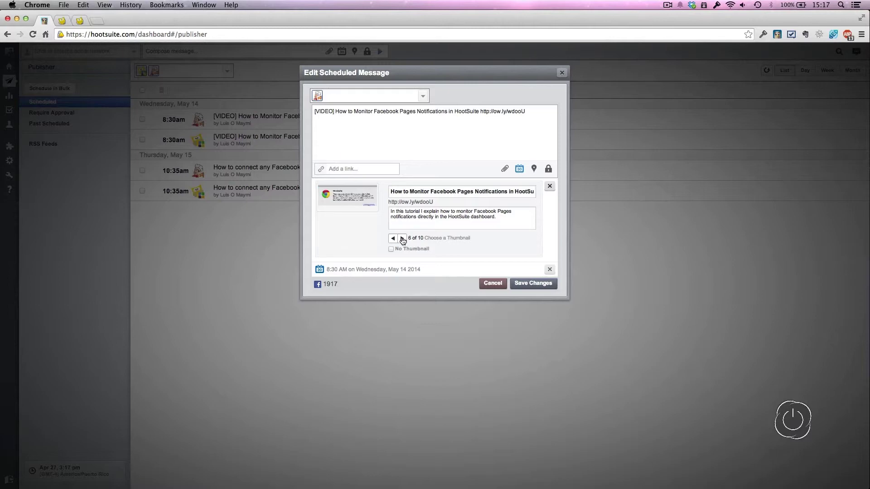
click(394, 239)
click(393, 239)
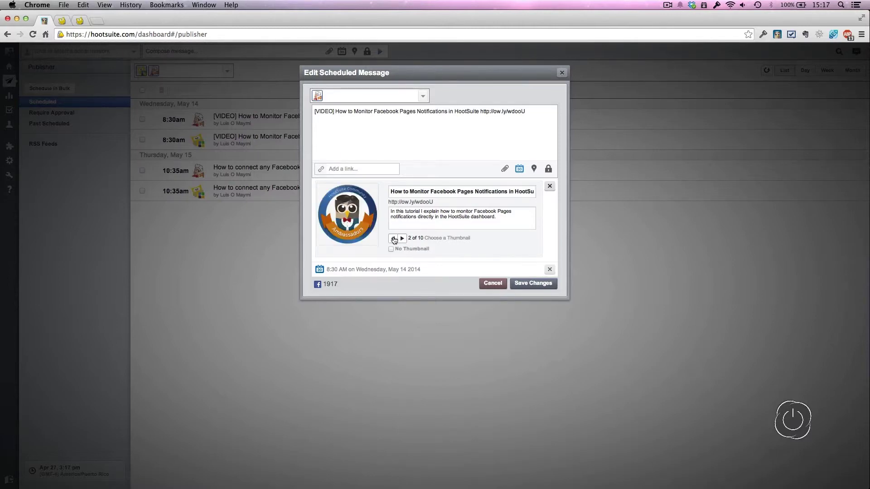
click(394, 239)
click(393, 239)
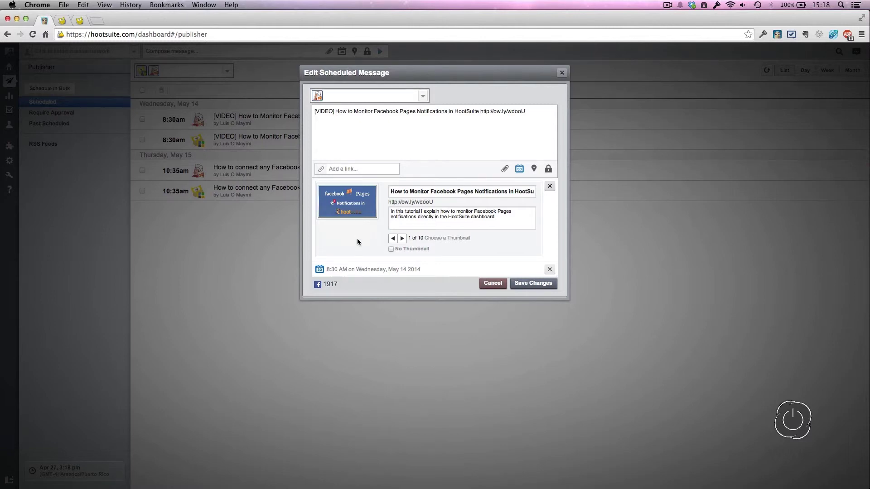
click(429, 189)
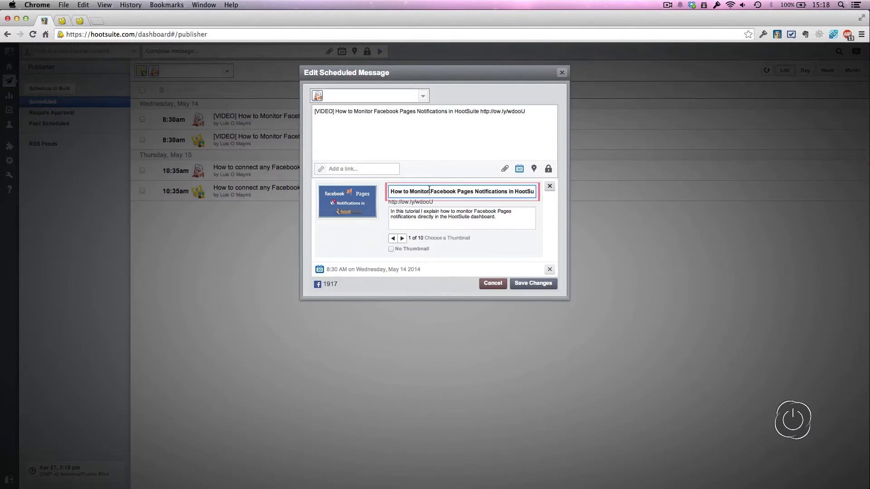
click(433, 217)
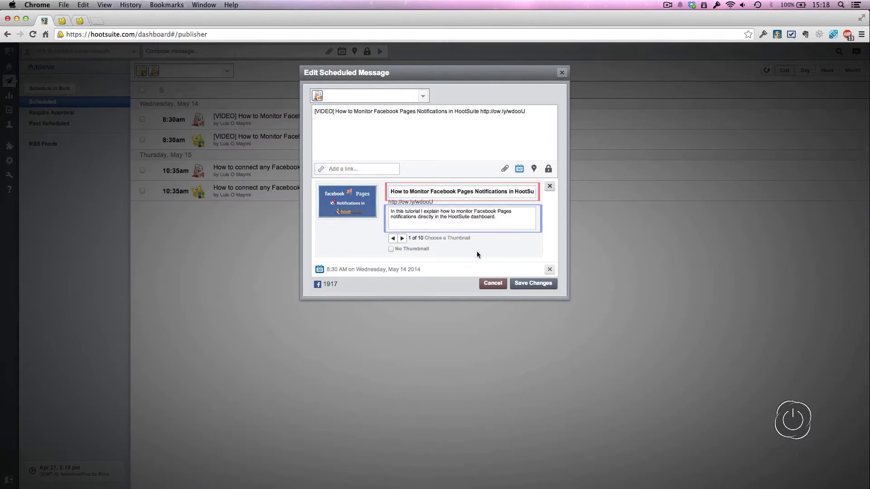
click(527, 288)
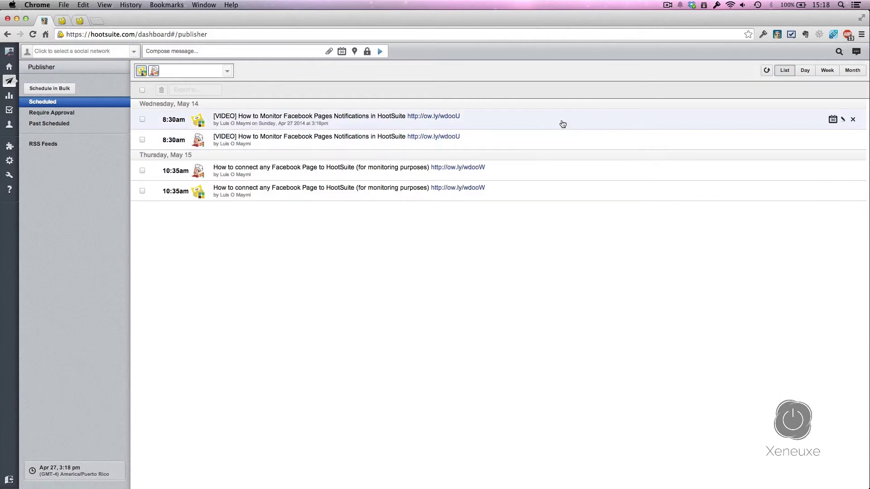
Open the other 8:30am May 14 post and save it with its existing link preview.
click(844, 120)
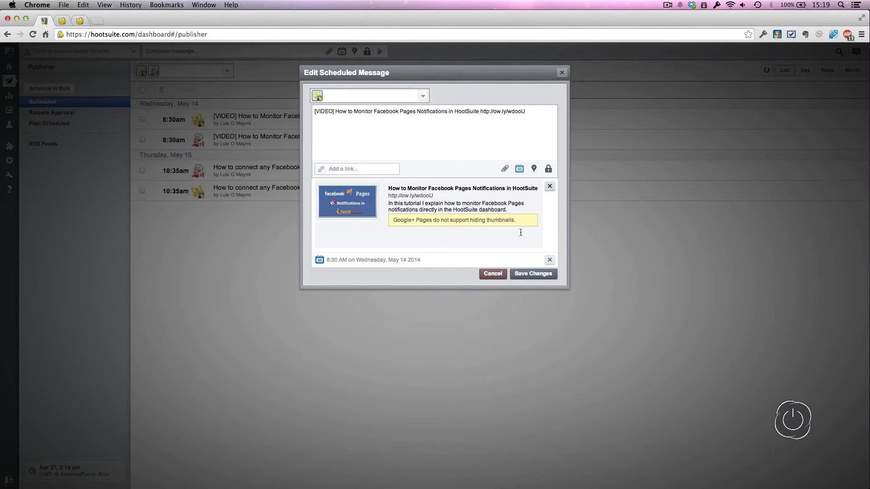
click(532, 274)
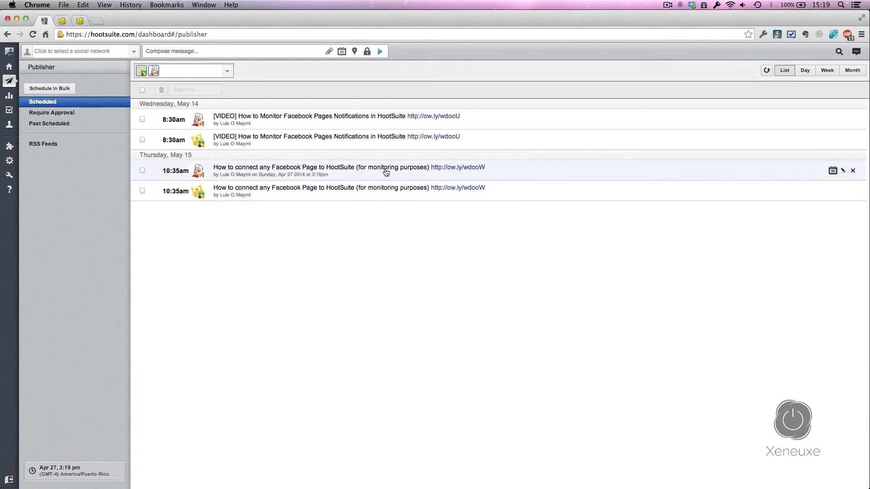
Save the first 10:35am May 15 post with its link preview and open its Google+ copy for editing.
click(843, 172)
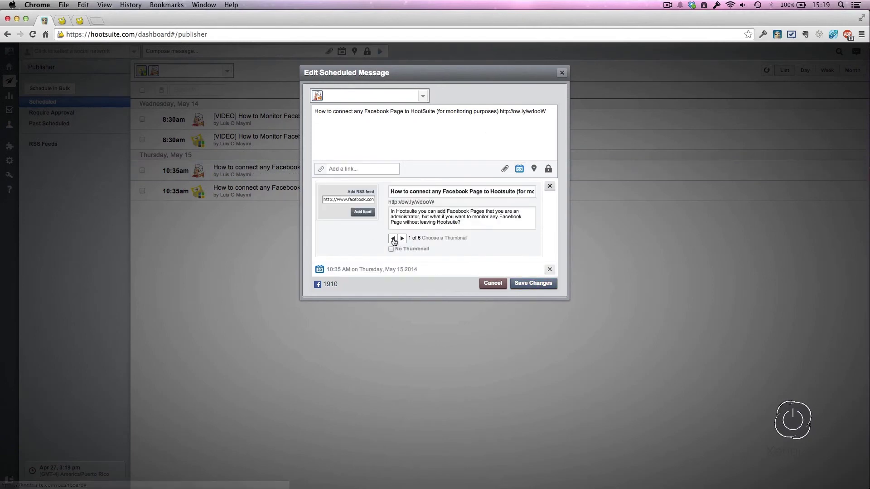
click(537, 285)
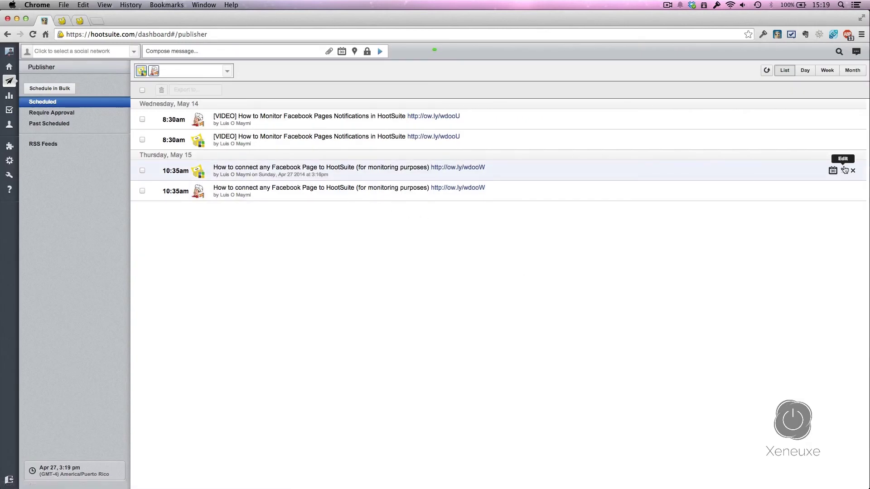
click(845, 170)
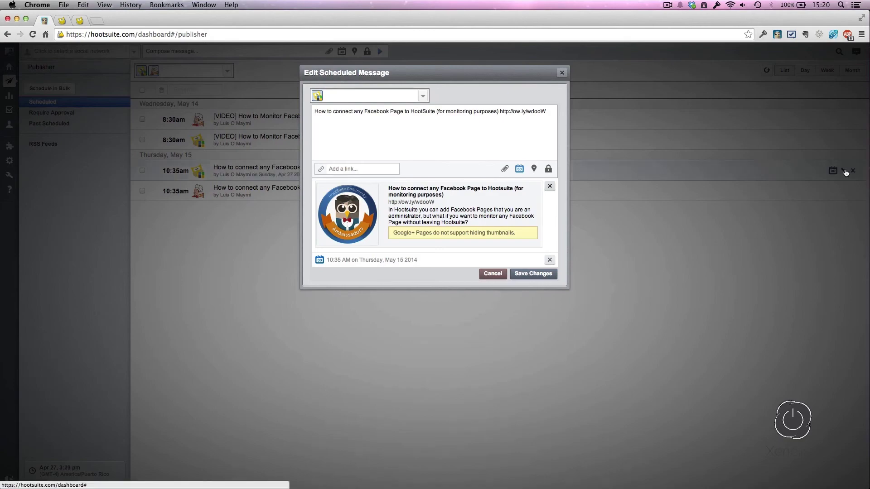
Save the Google+ copy of the May 15 post with its generated link preview.
click(546, 276)
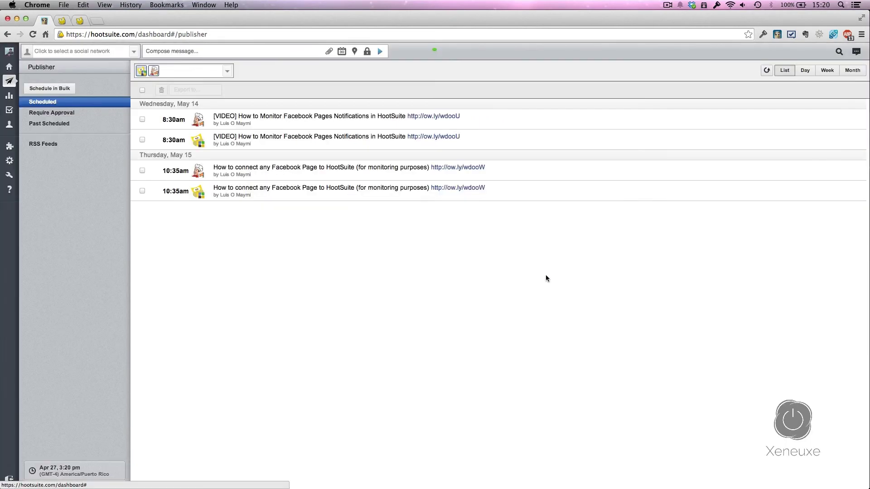